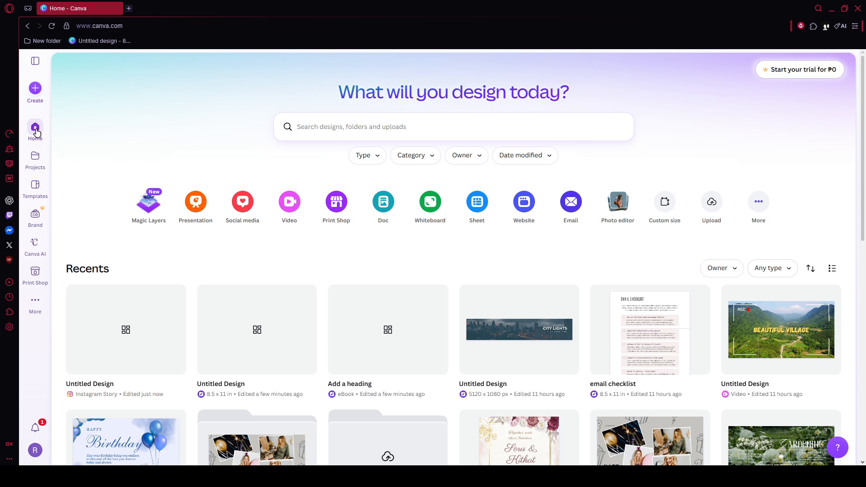
# Create a new custom-size design 6 in wide and 9 in high
pyautogui.click(35, 86)
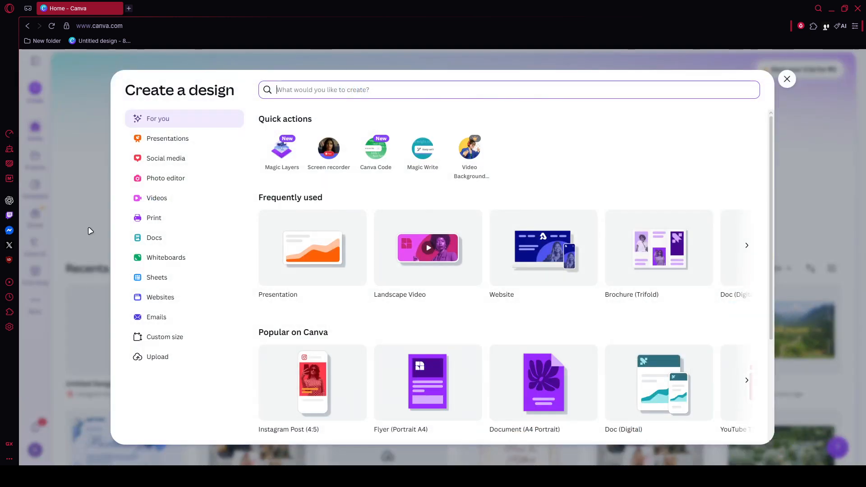
pyautogui.click(153, 337)
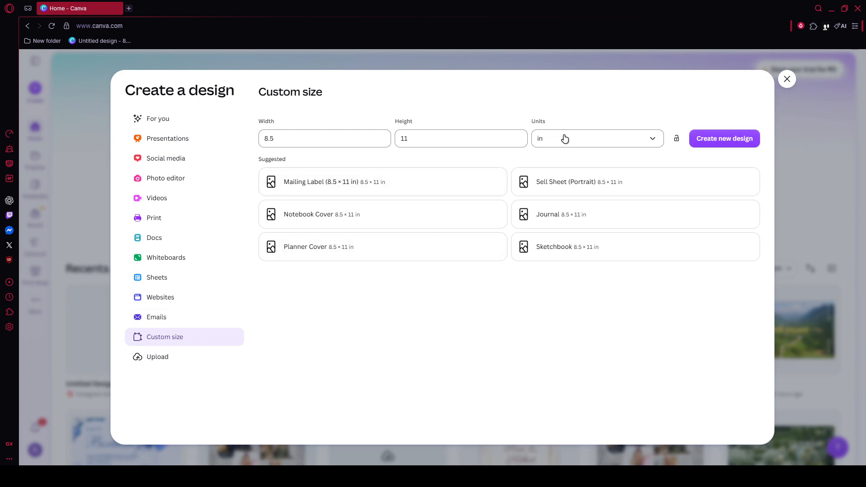
pyautogui.moveTo(292, 143); pyautogui.dragTo(255, 162)
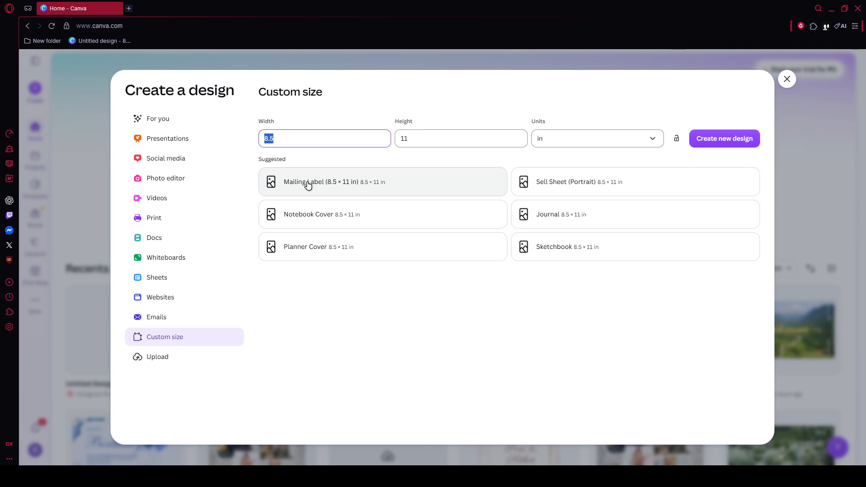
pyautogui.write('6')
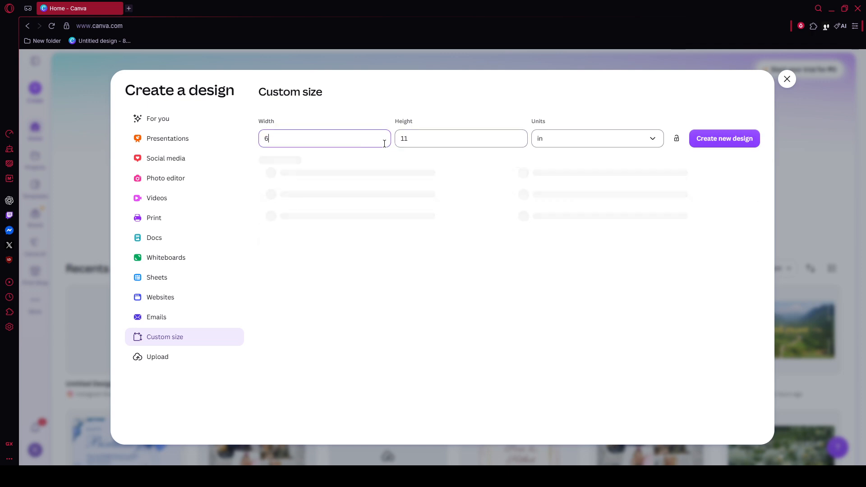
pyautogui.write('9')
pyautogui.moveTo(431, 139); pyautogui.dragTo(390, 140)
pyautogui.write('9')
pyautogui.click(296, 135)
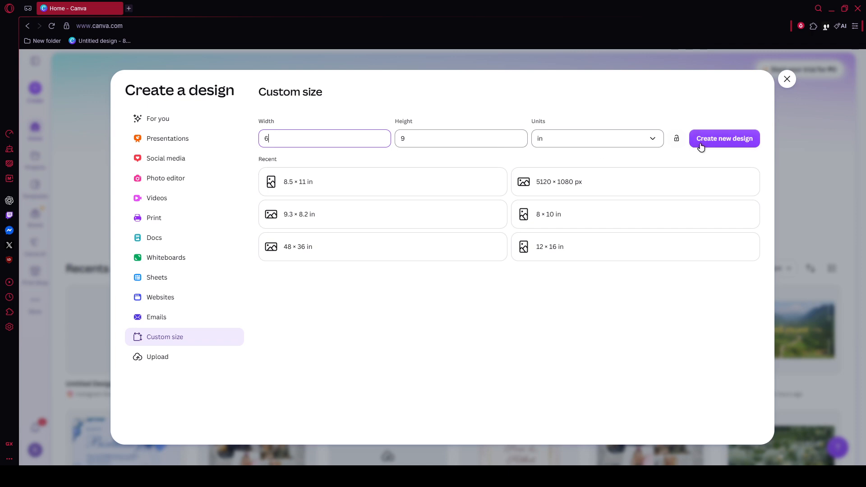
pyautogui.click(717, 142)
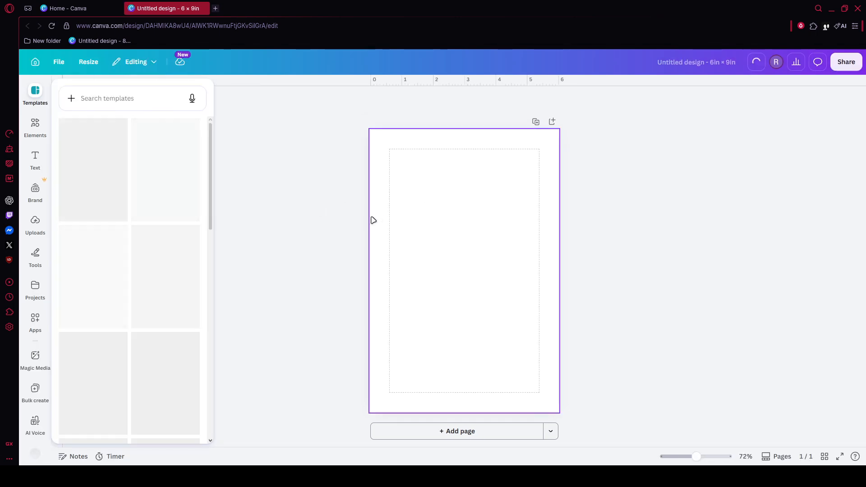
# Review the design's view settings for rulers and guides, margins and print bleed
pyautogui.click(61, 63)
pyautogui.click(60, 62)
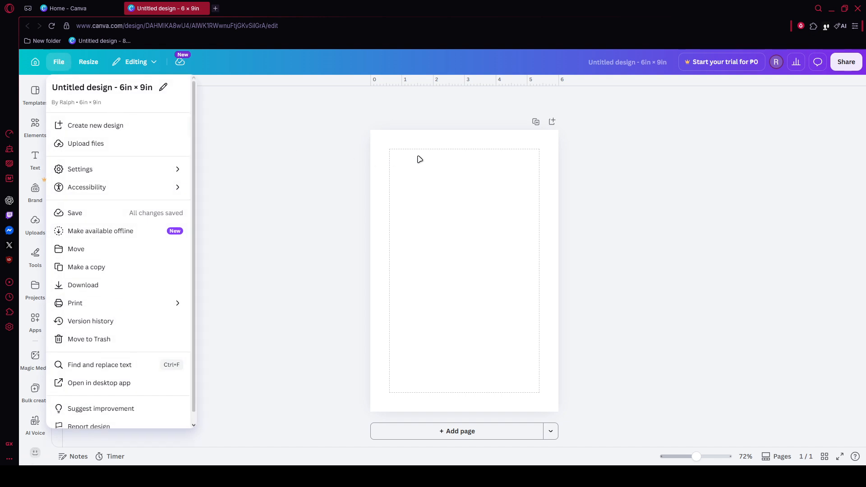
pyautogui.click(139, 171)
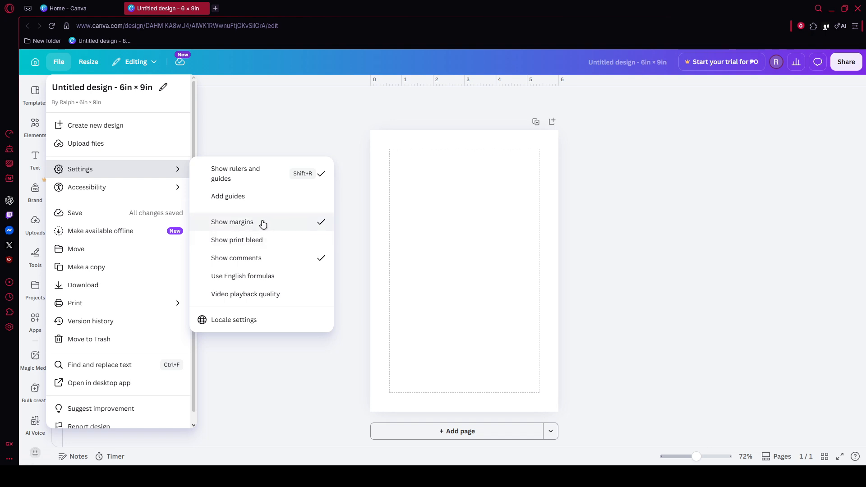
pyautogui.click(292, 102)
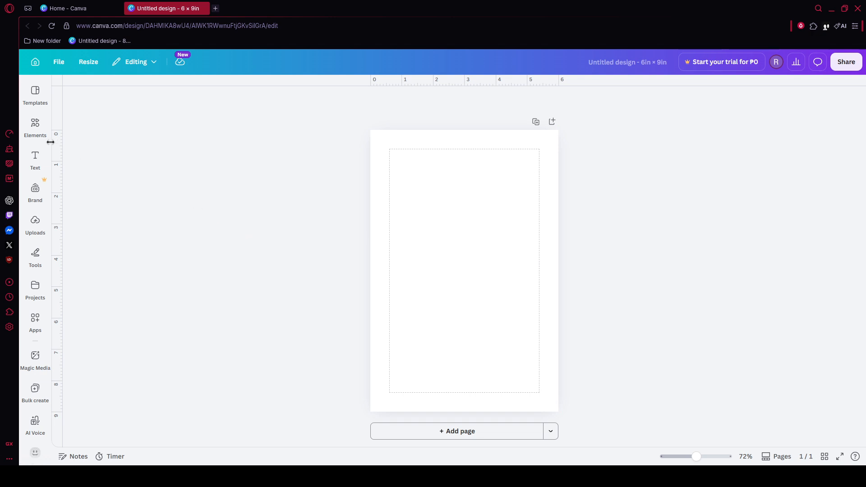
# Add a plain solid line and place it along the page's top margin, spanning from the left margin to the right margin
pyautogui.click(35, 126)
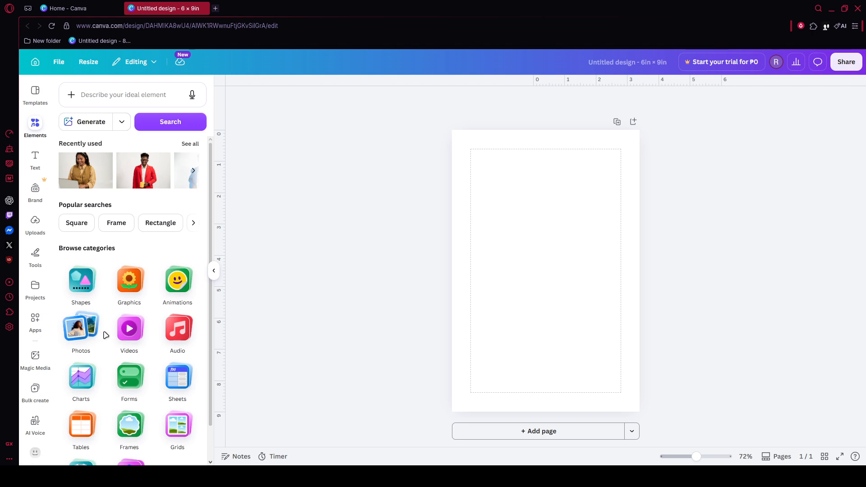
pyautogui.click(85, 298)
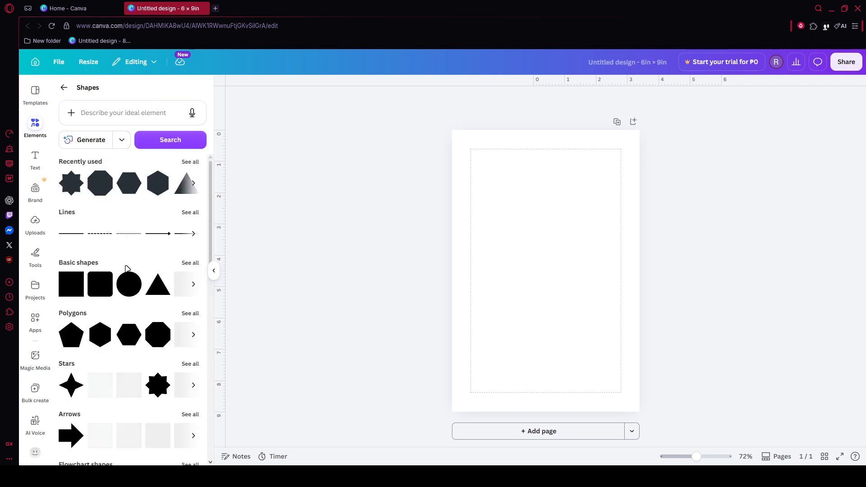
pyautogui.click(70, 237)
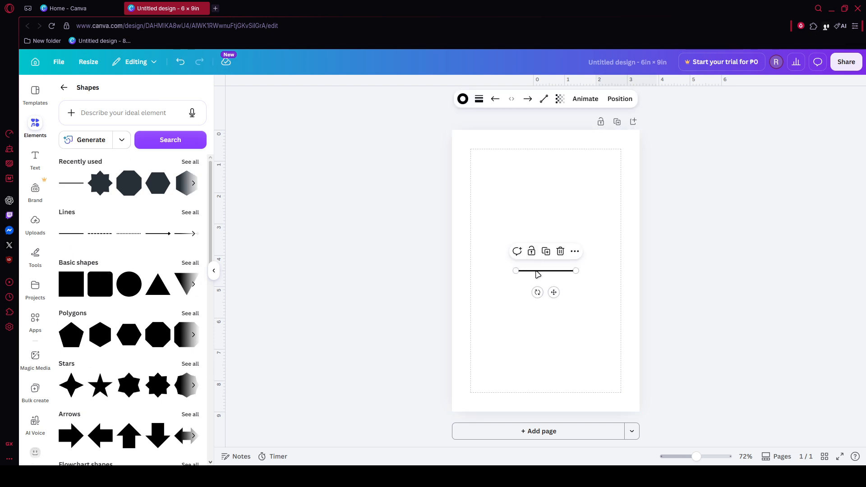
pyautogui.moveTo(536, 272); pyautogui.dragTo(617, 149)
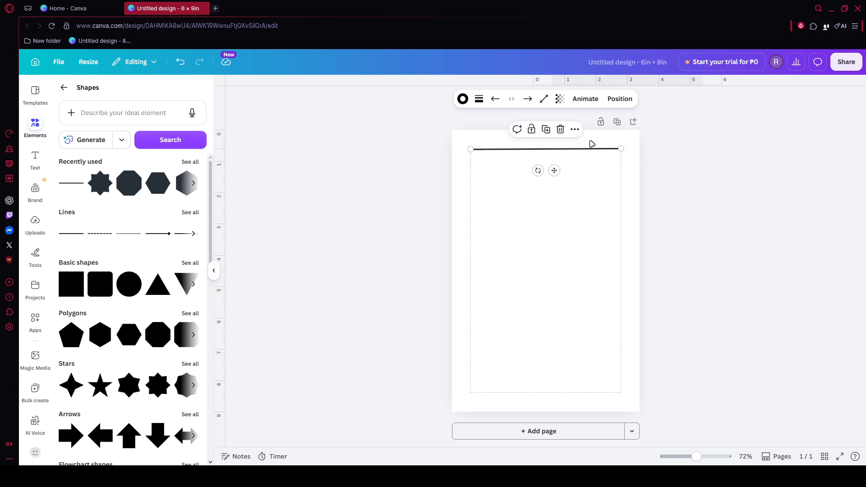
# Reduce the top line's stroke weight to make it a thin ruling
pyautogui.click(479, 100)
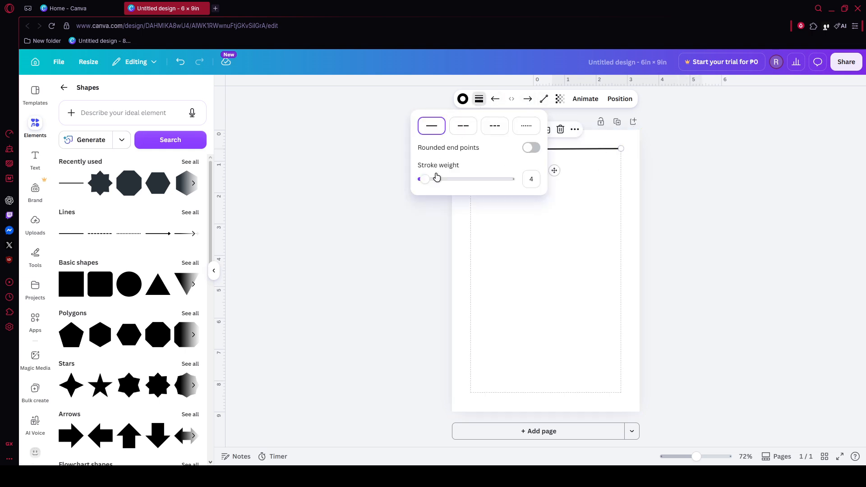
pyautogui.moveTo(424, 178); pyautogui.dragTo(403, 184)
pyautogui.click(764, 180)
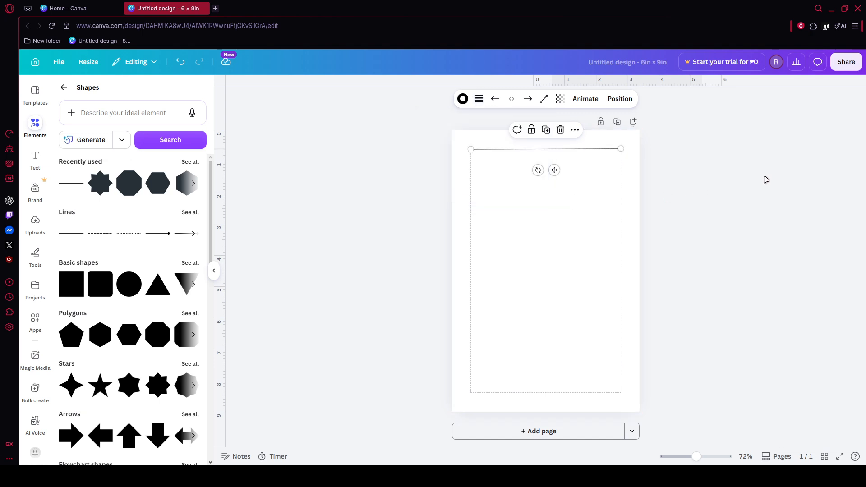
# Stack two copies of the line evenly beneath it within the margins and duplicate the three lines together
pyautogui.keyDown('ctrl'); pyautogui.scroll(5, 724, 150); pyautogui.keyUp('ctrl')
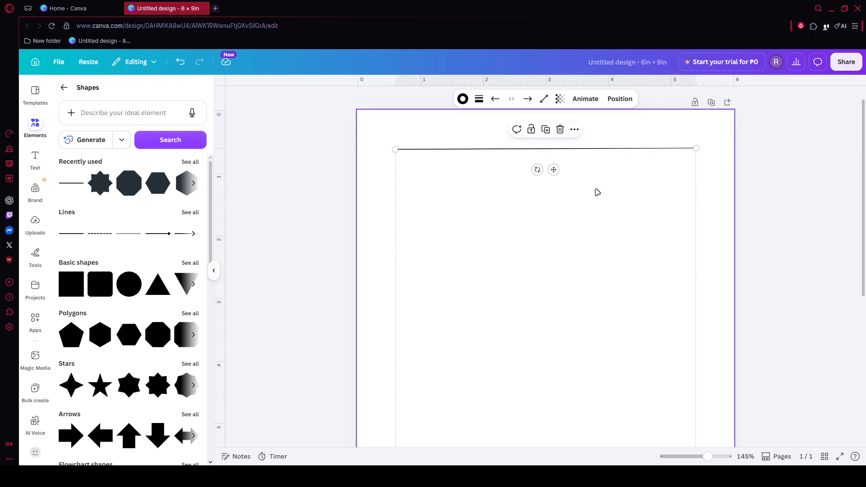
pyautogui.hotkey('ctrl', 'd')
pyautogui.hotkey('ctrl', 'd')
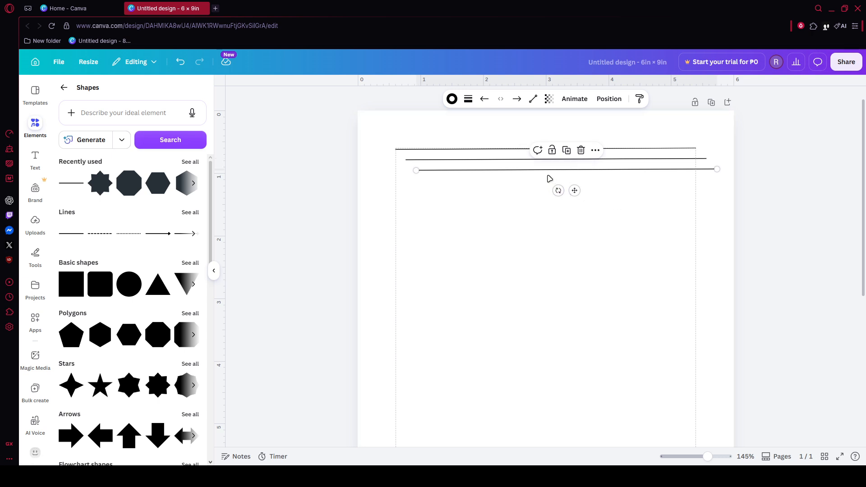
pyautogui.moveTo(506, 160); pyautogui.dragTo(469, 171)
pyautogui.moveTo(435, 194); pyautogui.dragTo(422, 141)
pyautogui.hotkey('ctrl', 'd')
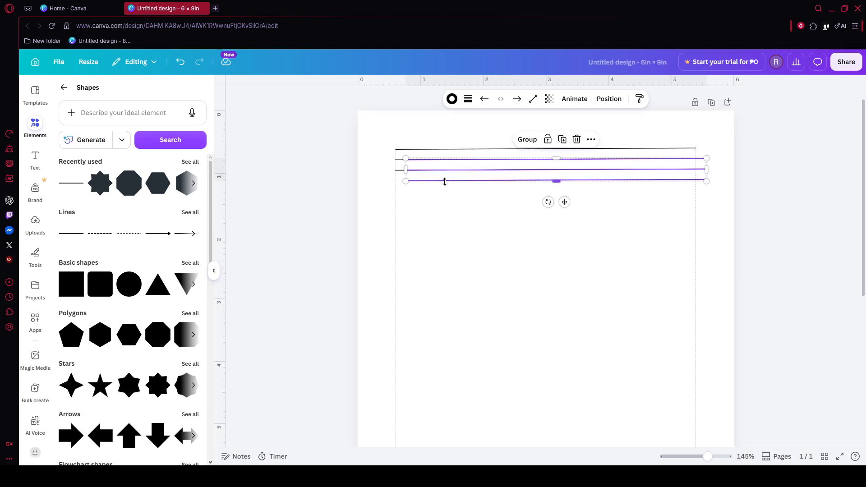
pyautogui.click(466, 227)
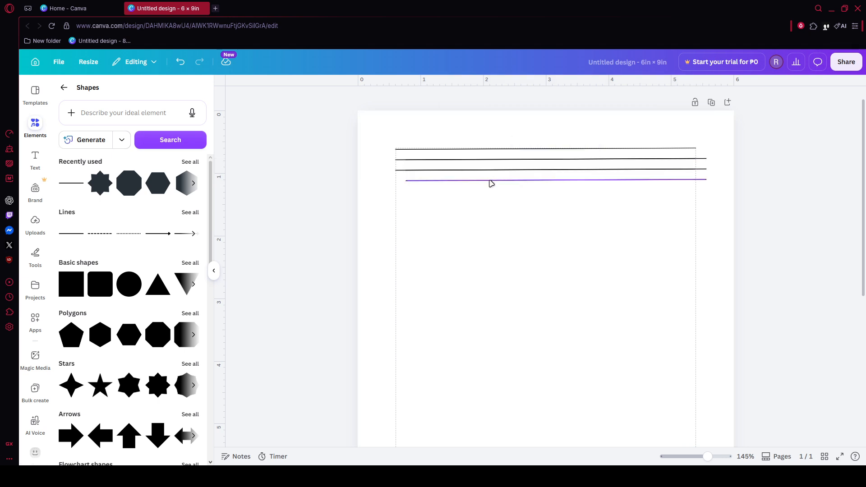
# Align the lowest line with the side margins and add an aligned duplicate of it directly below at the same spacing
pyautogui.click(490, 181)
pyautogui.moveTo(491, 183); pyautogui.dragTo(478, 182)
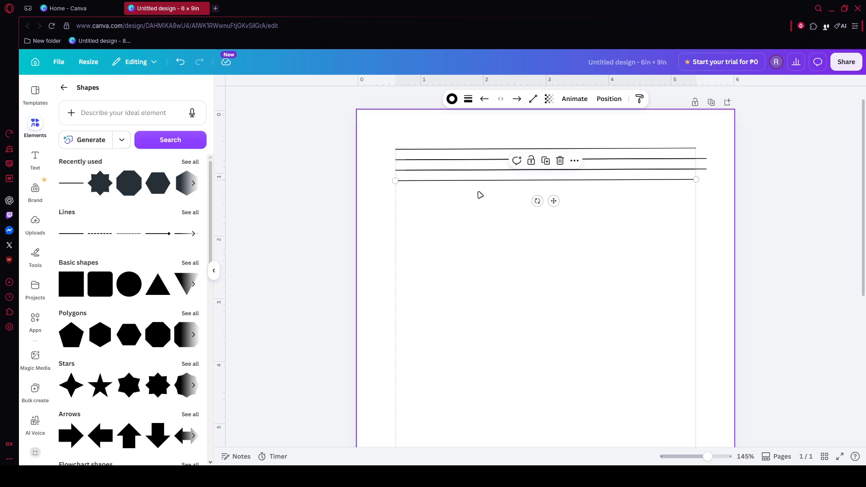
pyautogui.hotkey('ctrl', 'd')
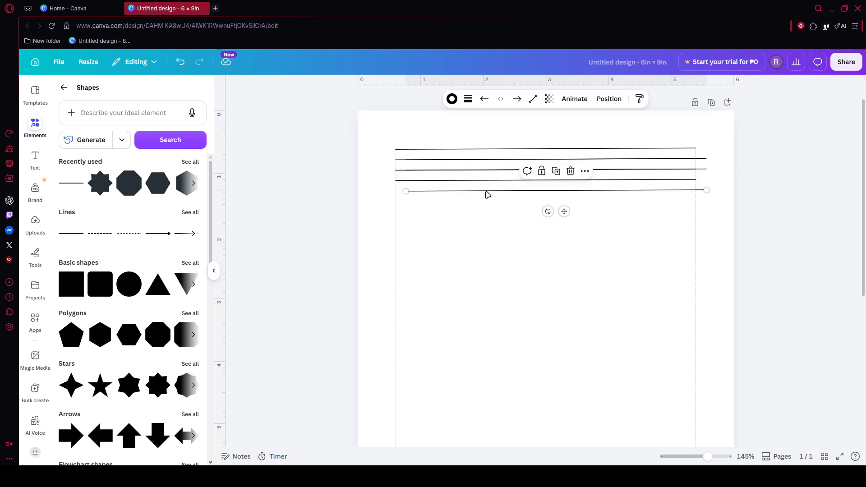
pyautogui.moveTo(488, 194); pyautogui.dragTo(477, 193)
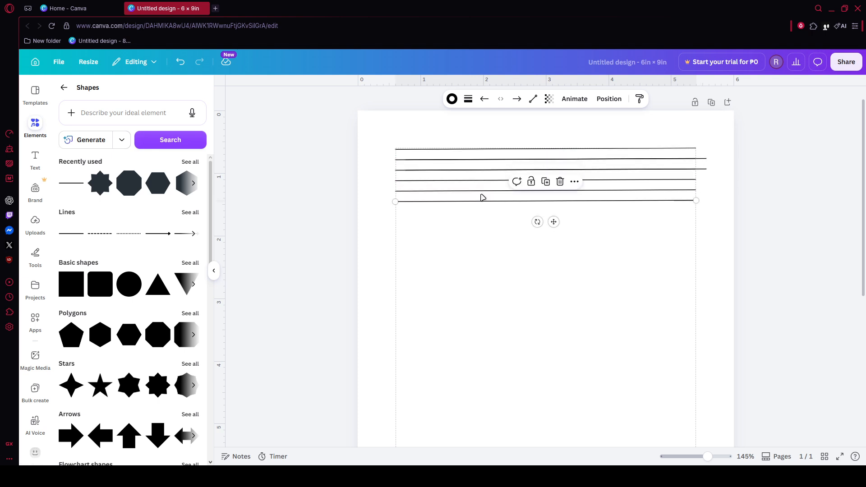
# Keep duplicating the lowest line at the same spacing until evenly spaced lines fill the page down to the bottom margin
pyautogui.hotkey('ctrl', 'd')
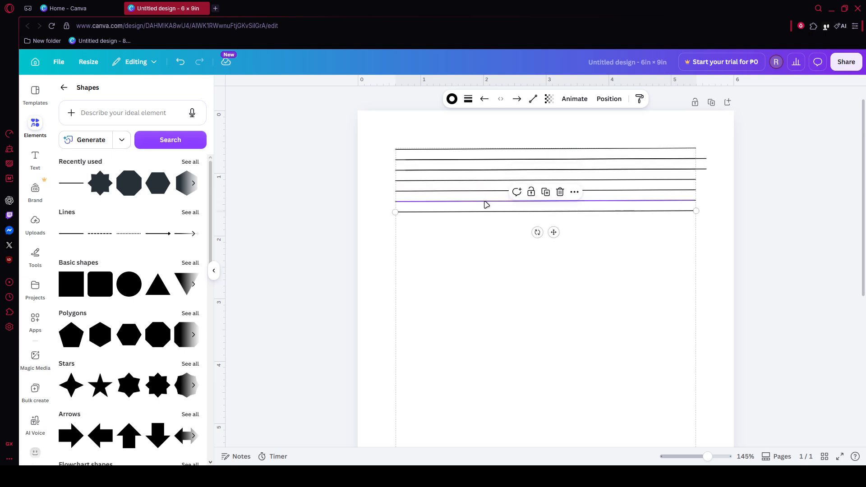
pyautogui.hotkey('ctrl', 'd')
pyautogui.hotkey('ctrl', 'd')
pyautogui.hotkey('ctrl', 'd')
pyautogui.hotkey('ctrl', 'd')
pyautogui.hotkey('ctrl', 'd')
pyautogui.hotkey('ctrl', 'd')
pyautogui.hotkey('ctrl', 'd')
pyautogui.hotkey('ctrl', 'd')
pyautogui.hotkey('ctrl', 'd')
pyautogui.hotkey('ctrl', 'd')
pyautogui.hotkey('ctrl', 'd')
pyautogui.hotkey('ctrl', 'd')
pyautogui.hotkey('ctrl', 'd')
pyautogui.hotkey('ctrl', 'd')
pyautogui.hotkey('ctrl', 'd')
pyautogui.hotkey('ctrl', 'd')
pyautogui.hotkey('ctrl', 'd')
pyautogui.hotkey('ctrl', 'd')
pyautogui.hotkey('ctrl', 'd')
pyautogui.hotkey('ctrl', 'd')
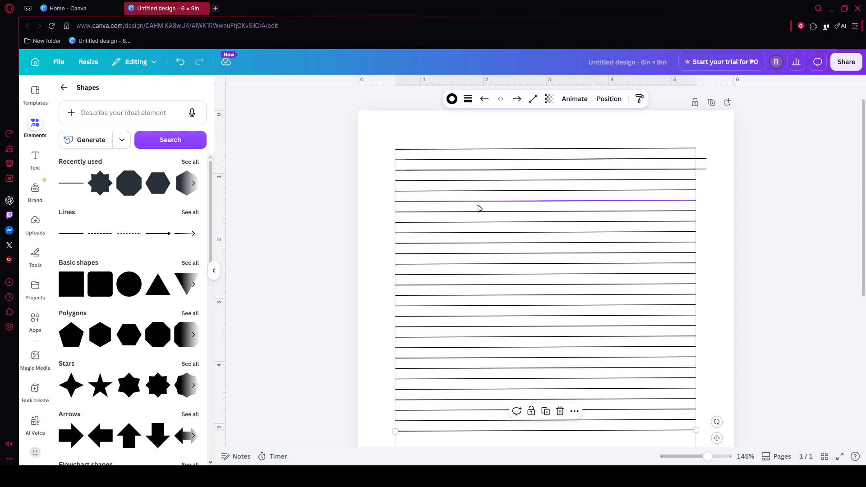
pyautogui.scroll(-3, 273, 266)
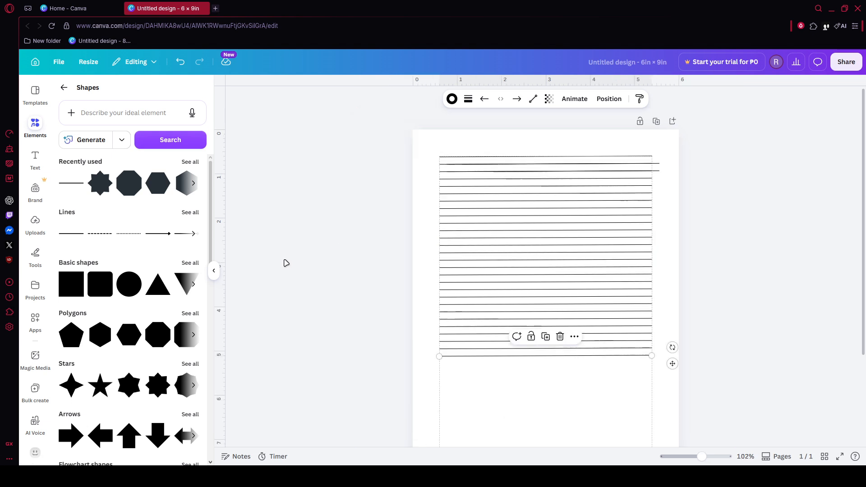
pyautogui.hotkey('ctrl', 'd')
pyautogui.hotkey('ctrl', 'd')
pyautogui.hotkey('ctrl', 'd')
pyautogui.hotkey('ctrl', 'd')
pyautogui.hotkey('ctrl', 'd')
pyautogui.hotkey('ctrl', 'd')
pyautogui.hotkey('ctrl', 'd')
pyautogui.hotkey('ctrl', 'd')
pyautogui.hotkey('ctrl', 'd')
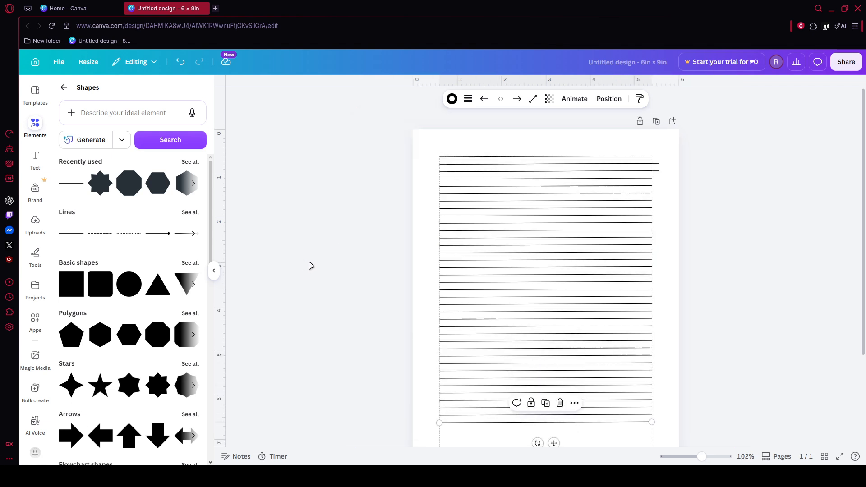
pyautogui.scroll(-2, 311, 266)
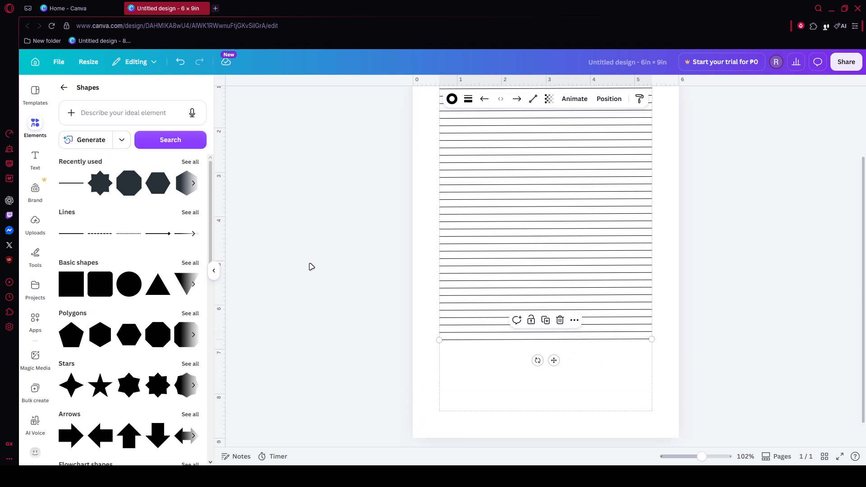
pyautogui.hotkey('ctrl', 'd')
pyautogui.hotkey('ctrl', 'd')
pyautogui.hotkey('ctrl', 'd')
pyautogui.hotkey('ctrl', 'd')
pyautogui.hotkey('ctrl', 'd')
pyautogui.hotkey('ctrl', 'd')
pyautogui.hotkey('ctrl', 'd')
pyautogui.hotkey('ctrl', 'd')
pyautogui.hotkey('ctrl', 'd')
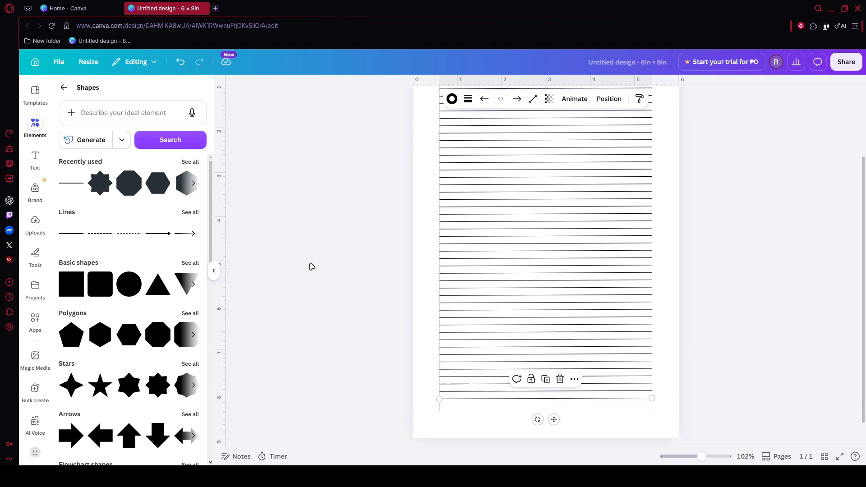
pyautogui.hotkey('ctrl', 'd')
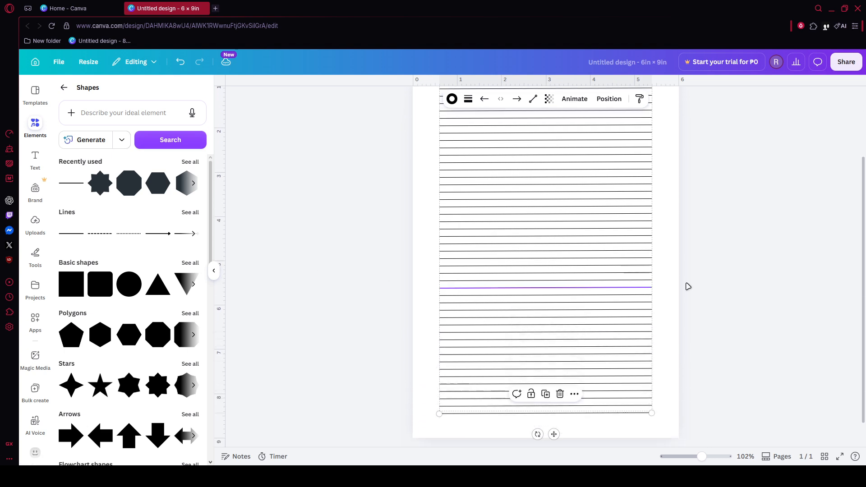
pyautogui.click(762, 269)
pyautogui.scroll(2, 723, 257)
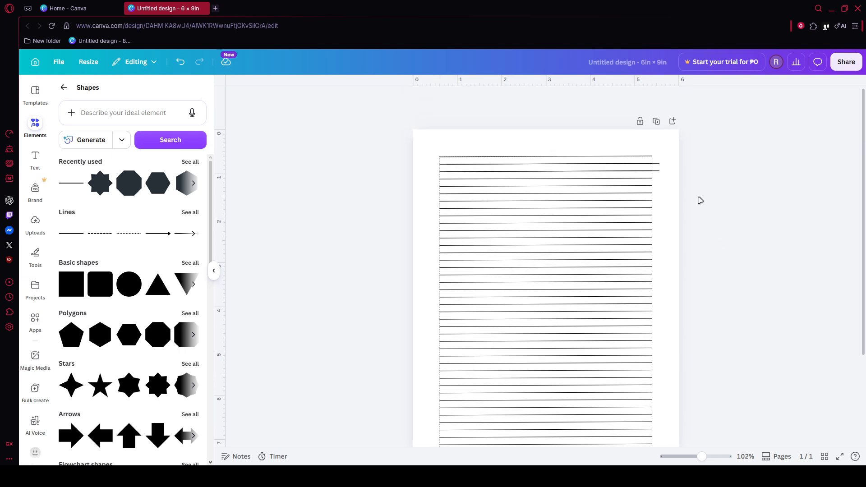
pyautogui.click(661, 168)
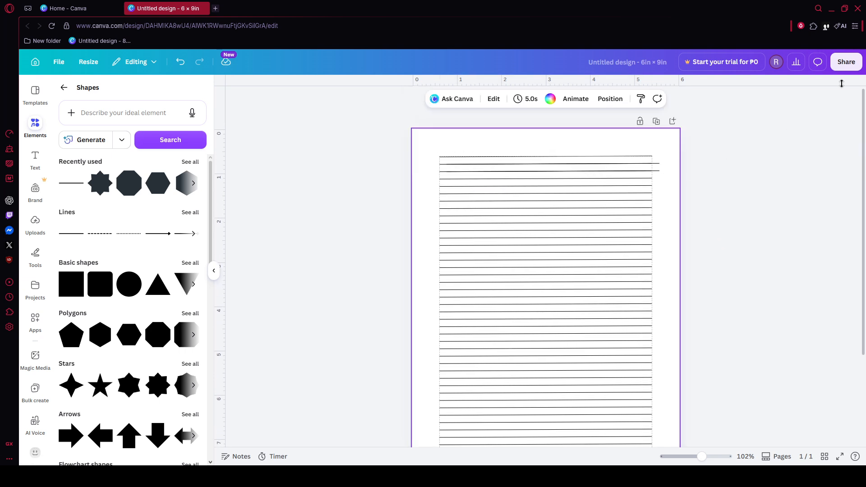
# Review the design's download options, including file type and size, and close them without downloading
pyautogui.click(846, 62)
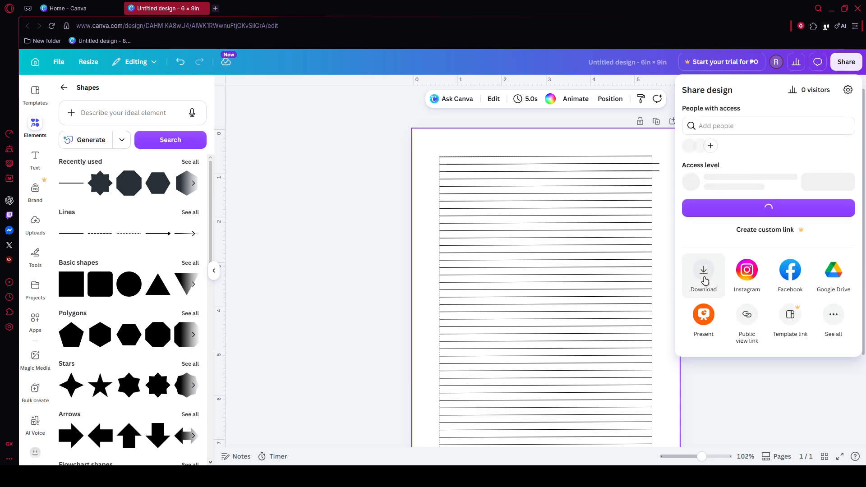
pyautogui.click(705, 274)
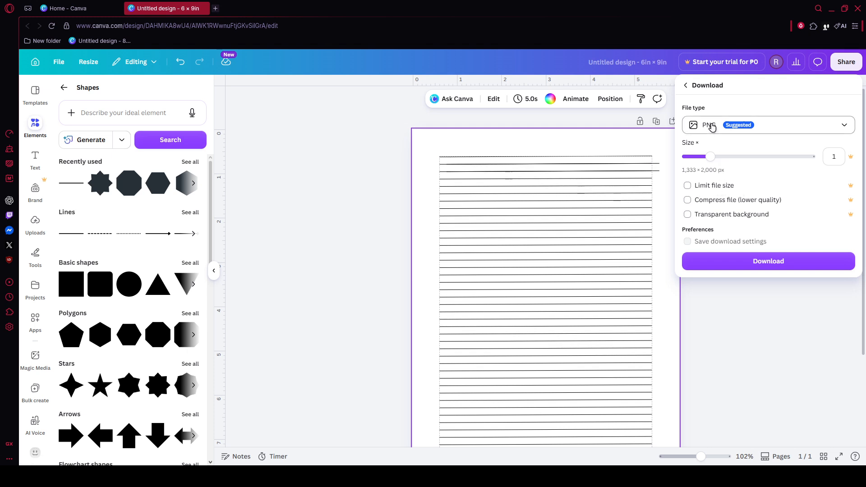
pyautogui.click(744, 328)
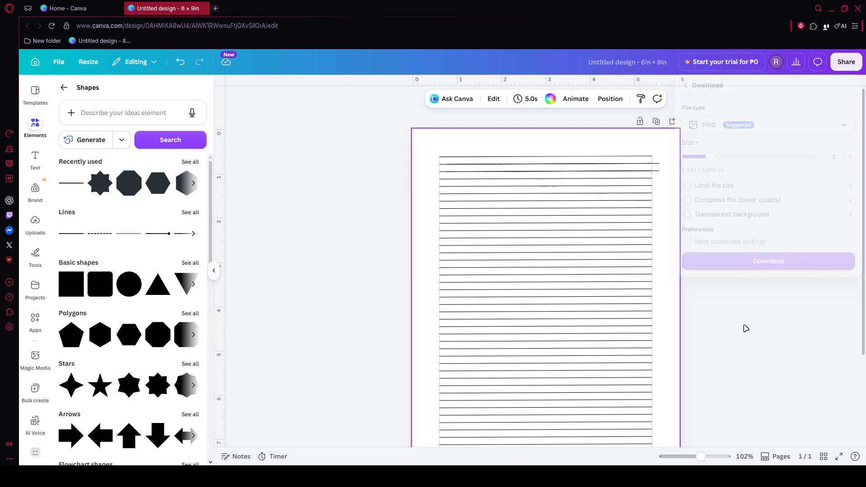